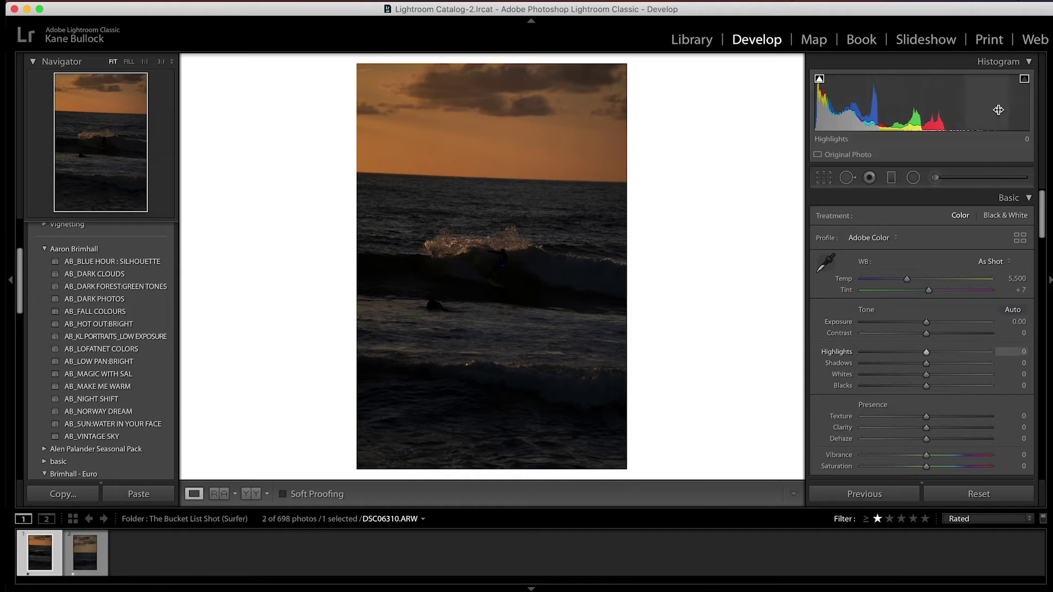
Raise the sunset surf photo's exposure to +1.00 and cool its white balance temperature to 5,090
mouse_move(910, 110)
left_mouse_down()
mouse_move(966, 110)
mouse_move(914, 112)
left_mouse_up()
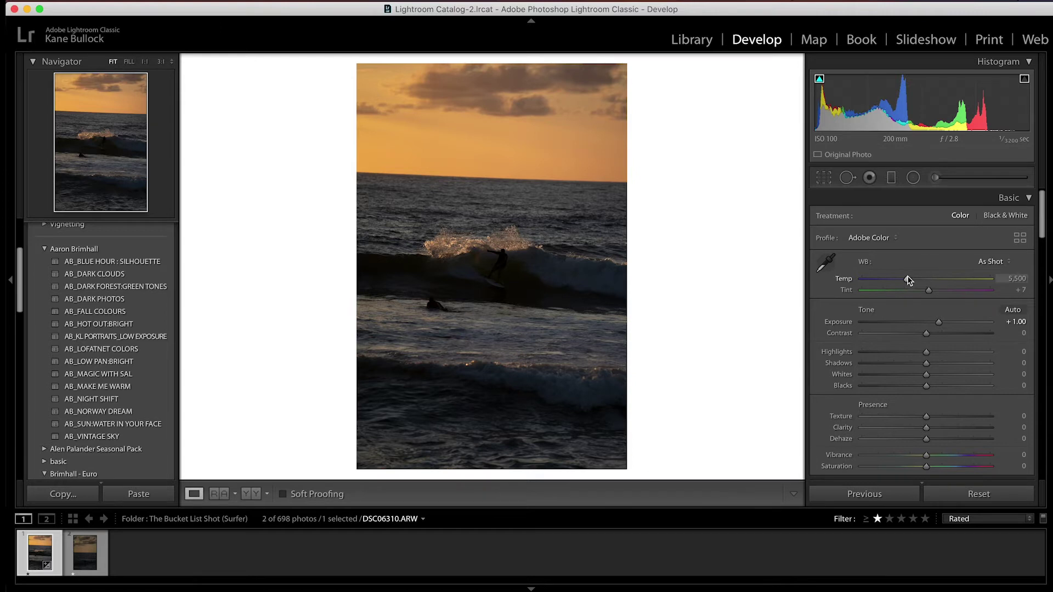
left_click_drag(907, 279, 901, 280)
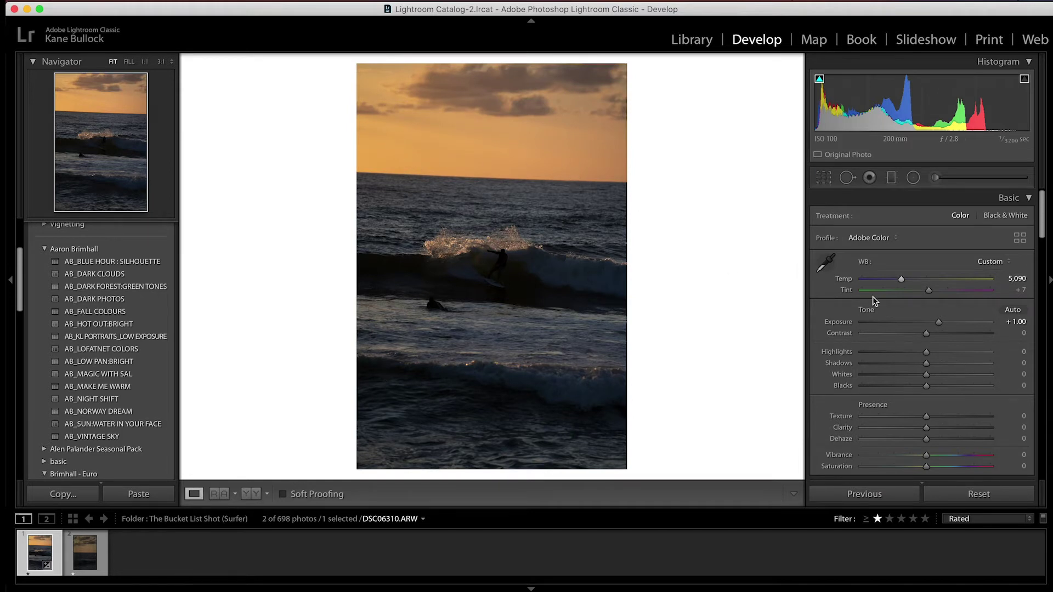
Straighten the horizon with a crop angle of −2.24 and tighten the crop around the surfer at the original aspect ratio
left_click(823, 178)
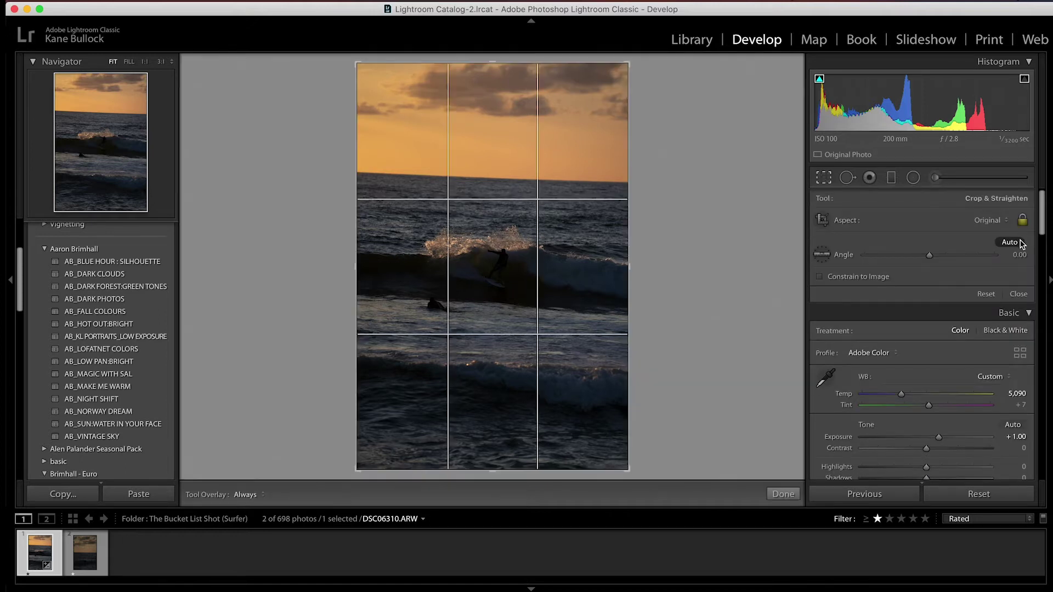
left_click_drag(639, 227, 637, 221)
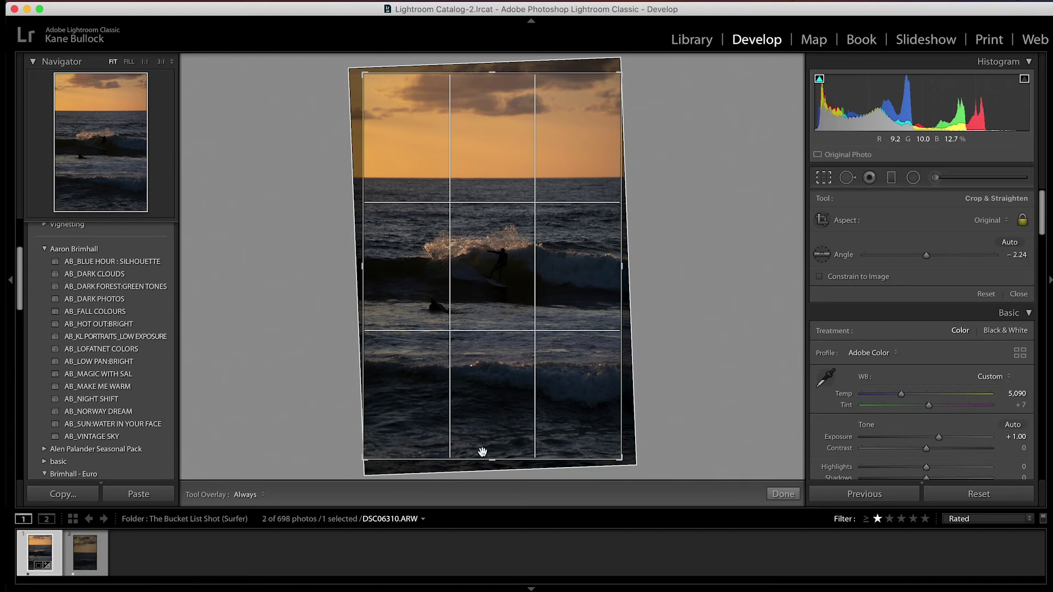
left_click_drag(486, 453, 484, 421)
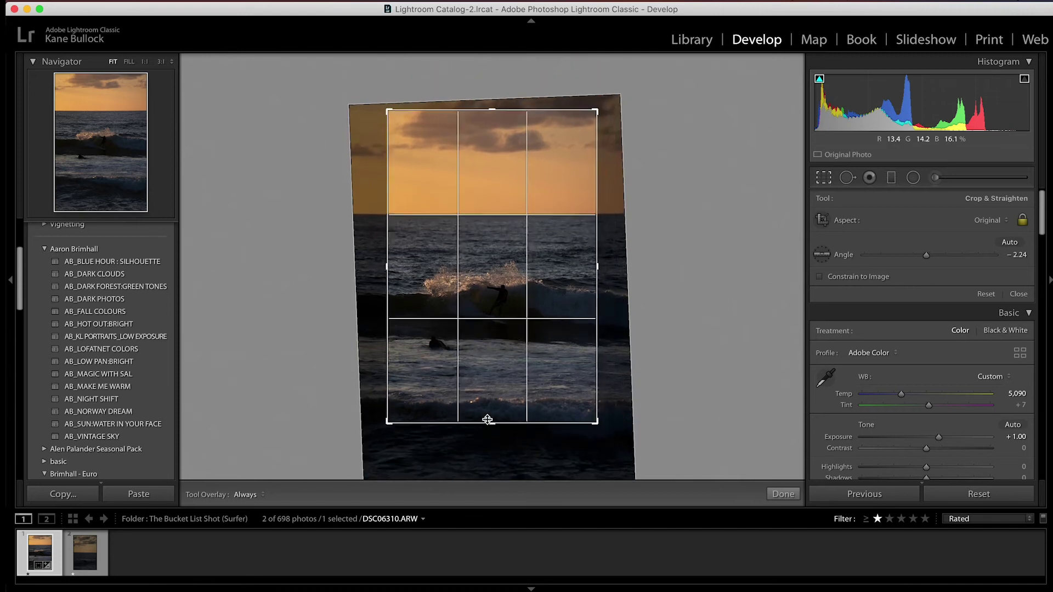
left_click_drag(487, 420, 487, 421)
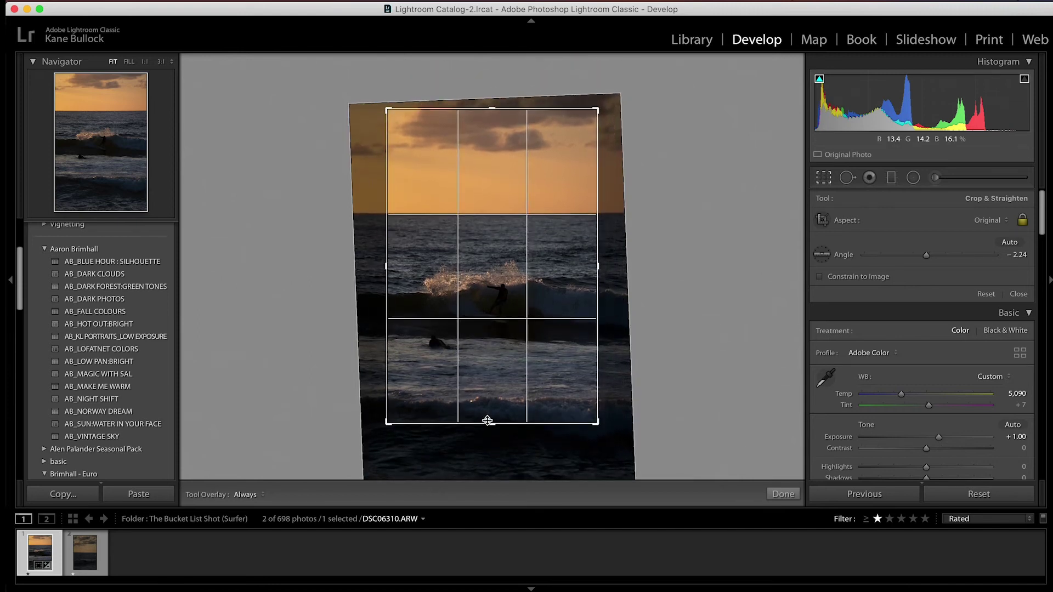
key("Return")
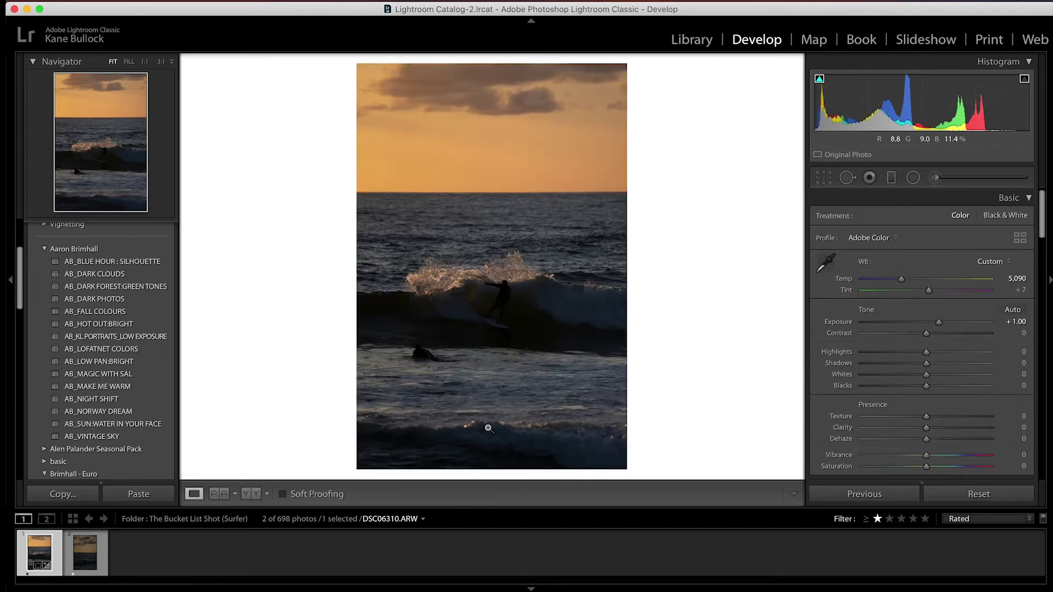
Shape the tone curve by lifting the black point and raising a point in the highlights
scroll(933, 323, "down", 8)
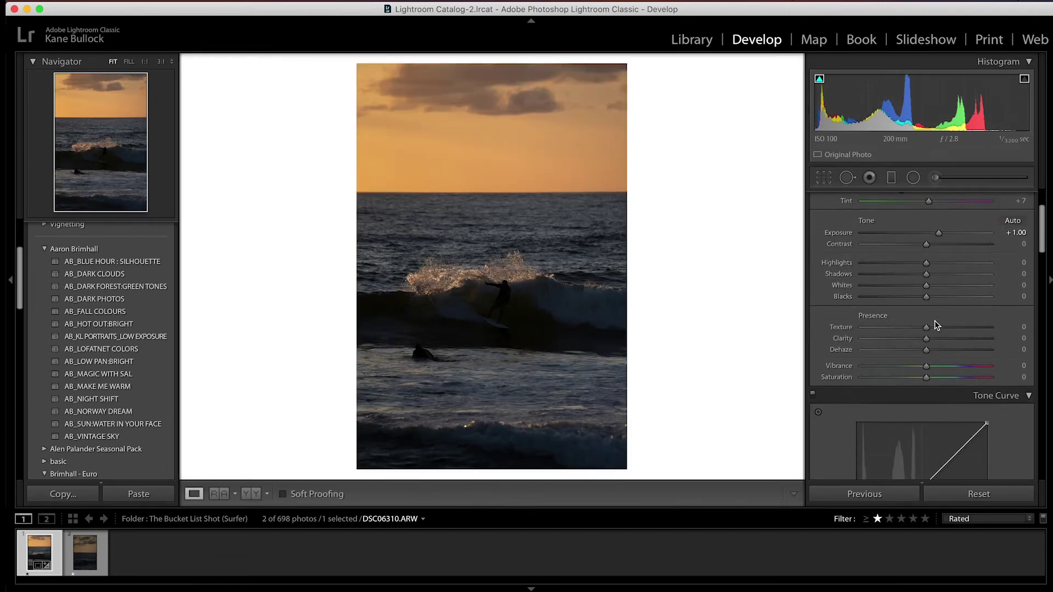
left_click_drag(858, 415, 881, 390)
left_click_drag(931, 348, 967, 297)
Set Contrast to −15, Highlights +22, Shadows +66, Blacks −17, Clarity +13, Vibrance +27 and Saturation −6
scroll(954, 299, "up", 5)
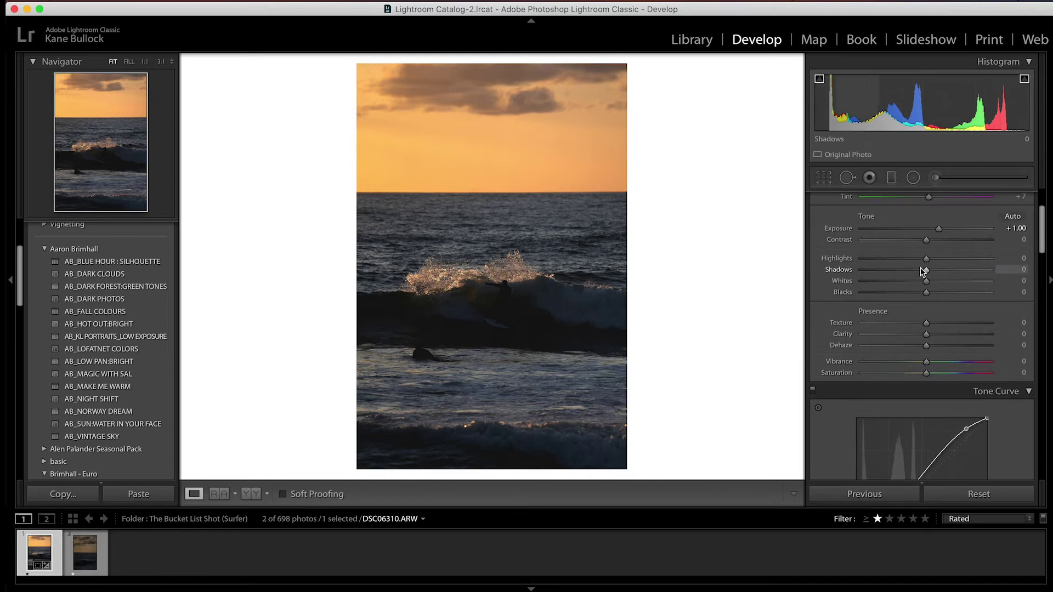
left_click_drag(950, 267, 972, 267)
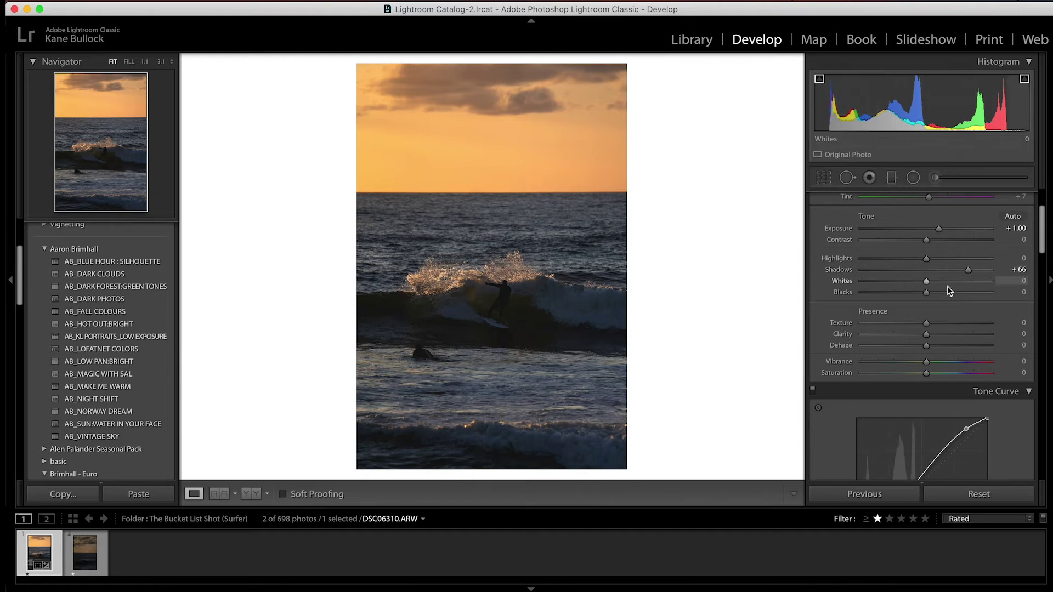
mouse_move(929, 294)
left_mouse_down()
mouse_move(959, 295)
mouse_move(917, 296)
left_mouse_up()
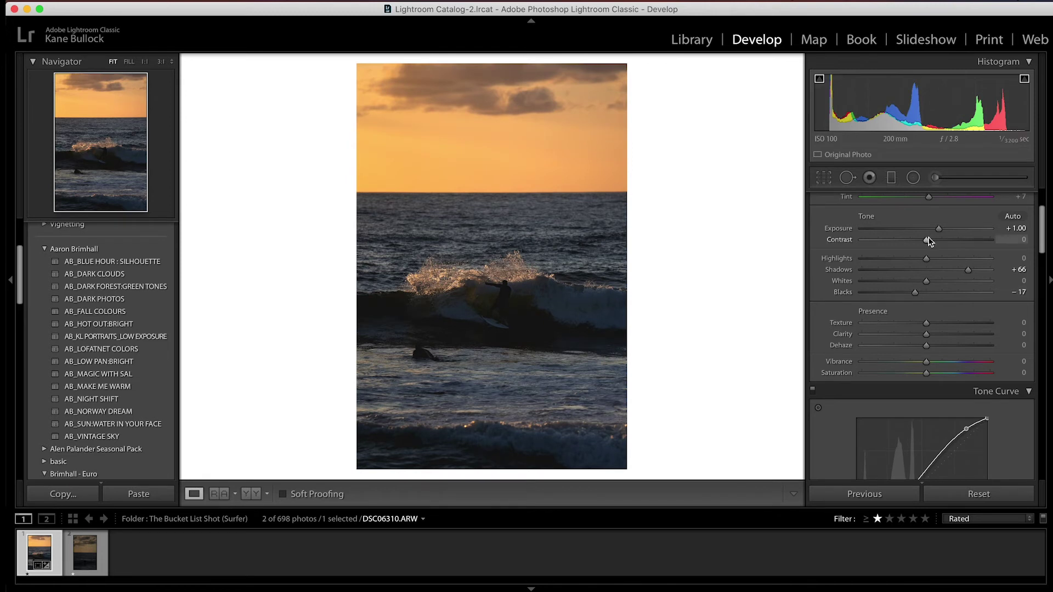
left_click_drag(919, 241, 944, 259)
scroll(945, 275, "down", 2)
left_click_drag(927, 311, 919, 350)
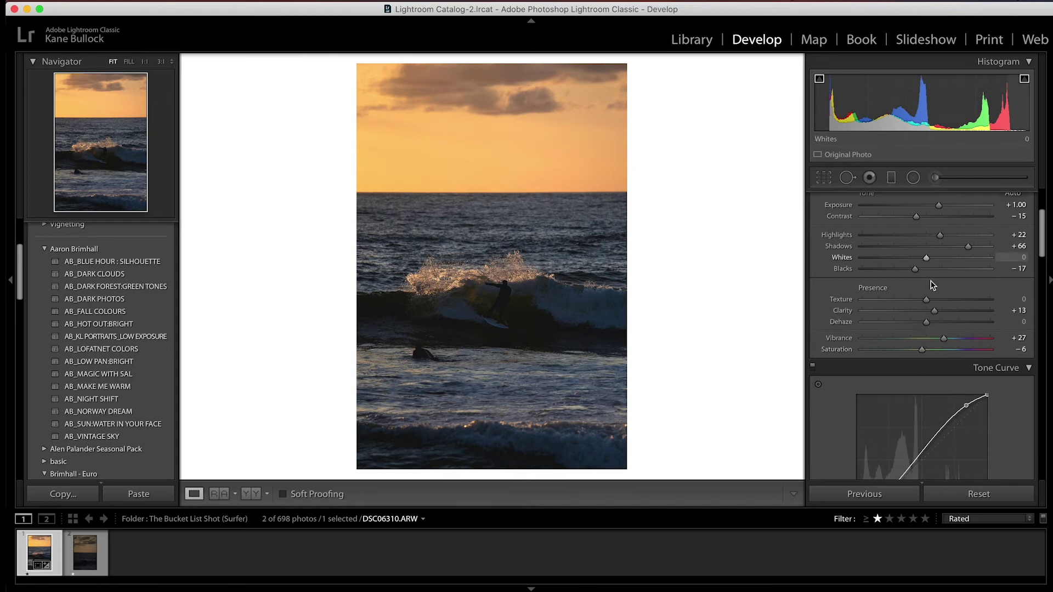
Split-tone the highlights with hue 13 and saturation 7, and the shadows with hue 219 and saturation 10
scroll(940, 318, "down", 5)
scroll(940, 319, "down", 10)
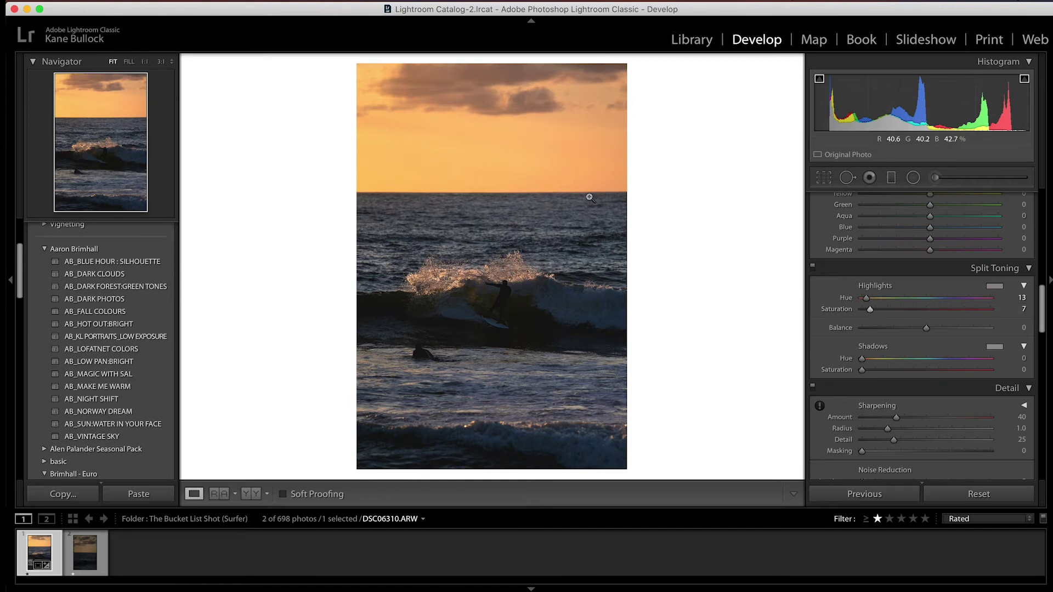
left_click_drag(874, 364, 942, 362)
left_click_drag(863, 370, 869, 370)
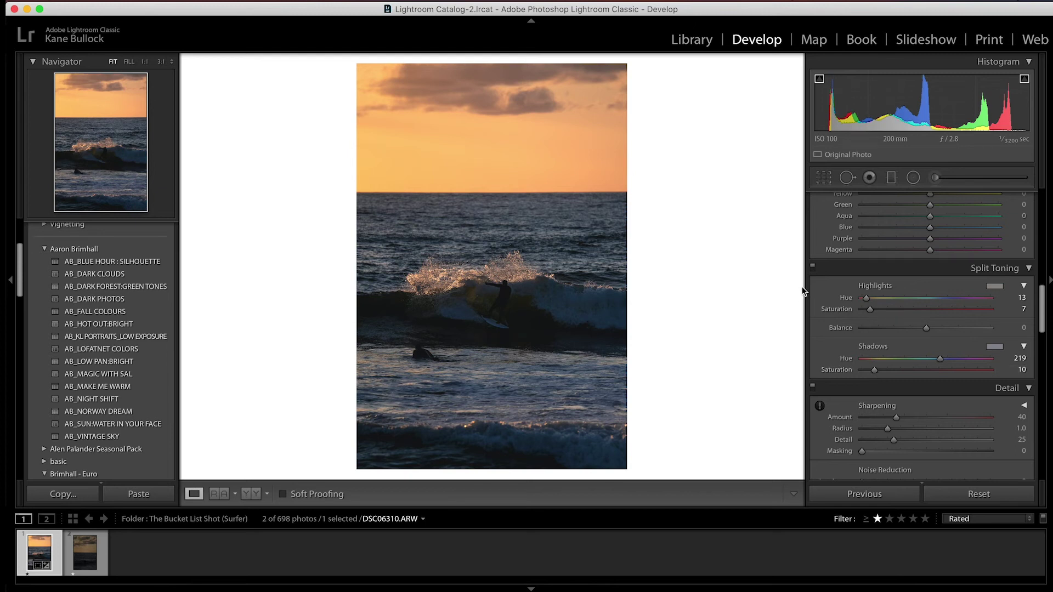
Set the sharpening amount to 70 and its masking to 25
scroll(870, 312, "down", 3)
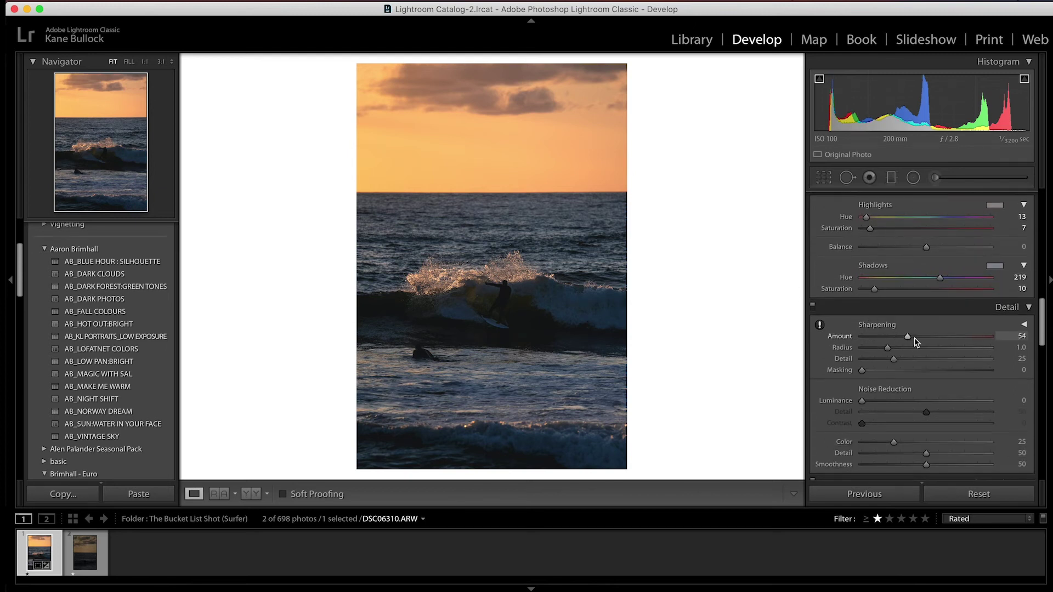
left_click_drag(923, 335, 921, 337)
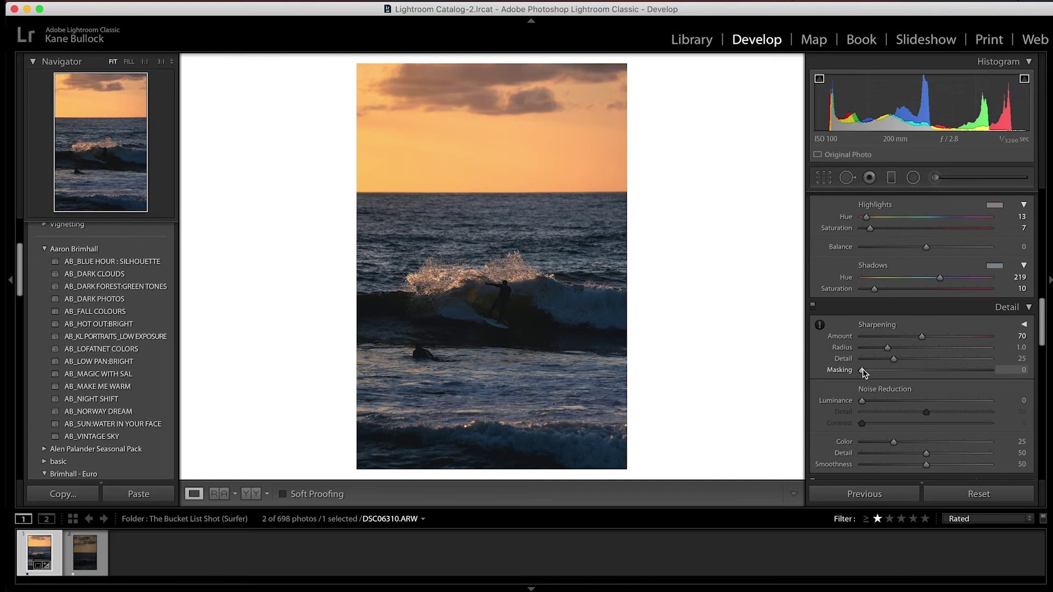
left_click_drag(864, 373, 894, 371, "alt")
Enable lens profile corrections for the Sony FE 70-200mm F2.8 GM OSS
scroll(905, 356, "down", 7)
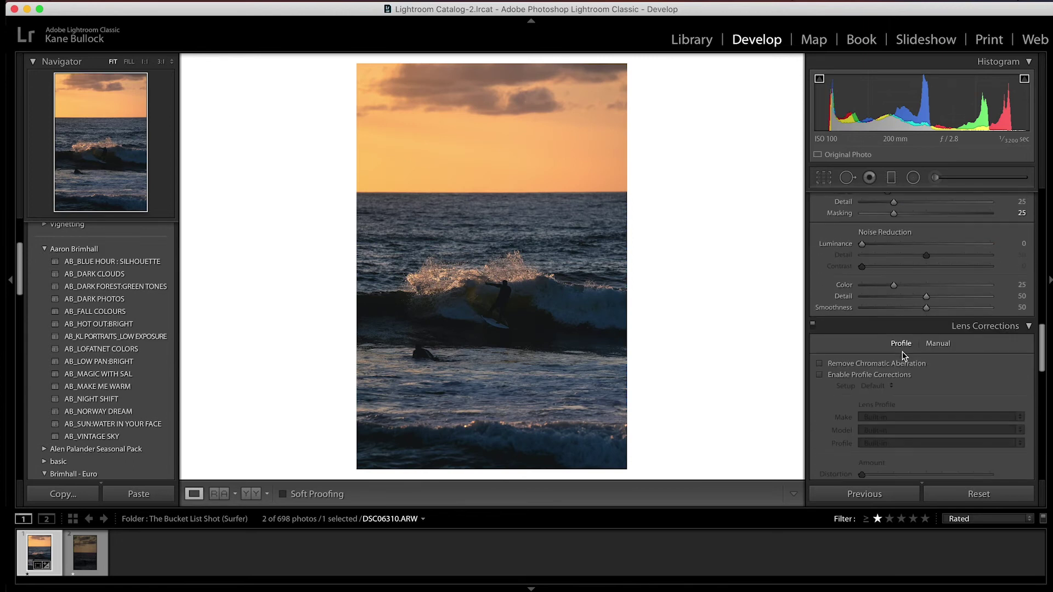
left_click(895, 349)
scroll(933, 357, "down", 10)
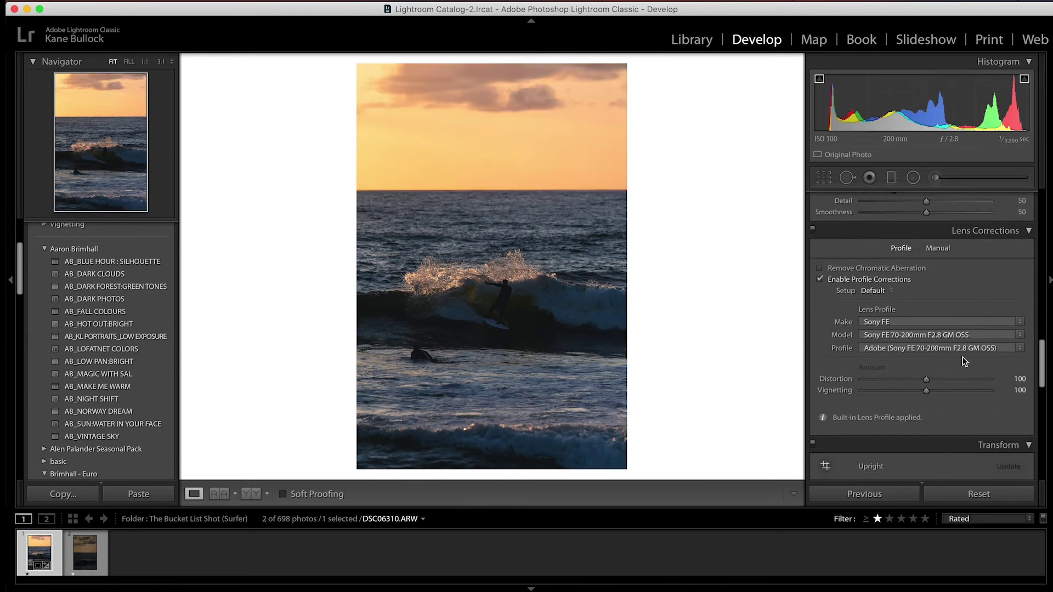
Calibrate the red primary to hue +14 and saturation +17, and the blue primary to hue −12 and saturation +18
scroll(963, 360, "down", 8)
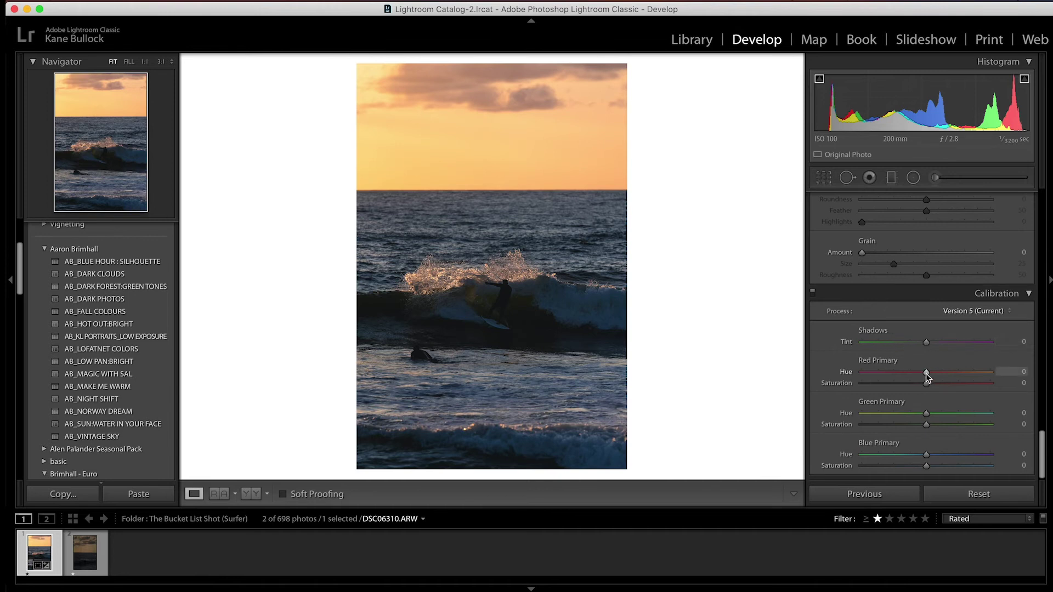
left_click_drag(927, 373, 937, 384)
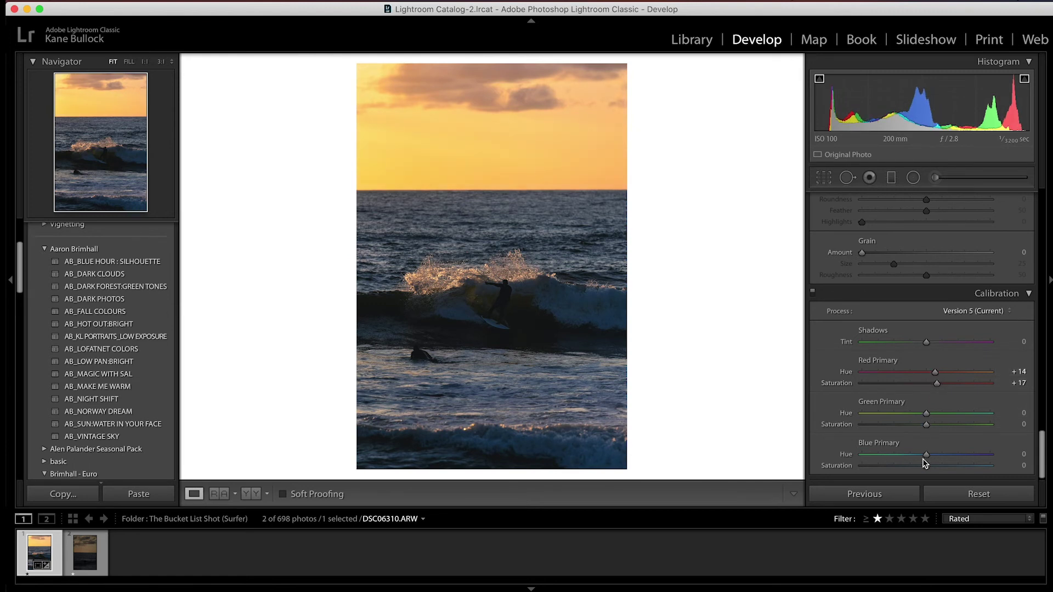
mouse_move(926, 455)
left_mouse_down()
mouse_move(941, 455)
mouse_move(919, 457)
mouse_move(940, 469)
left_mouse_up()
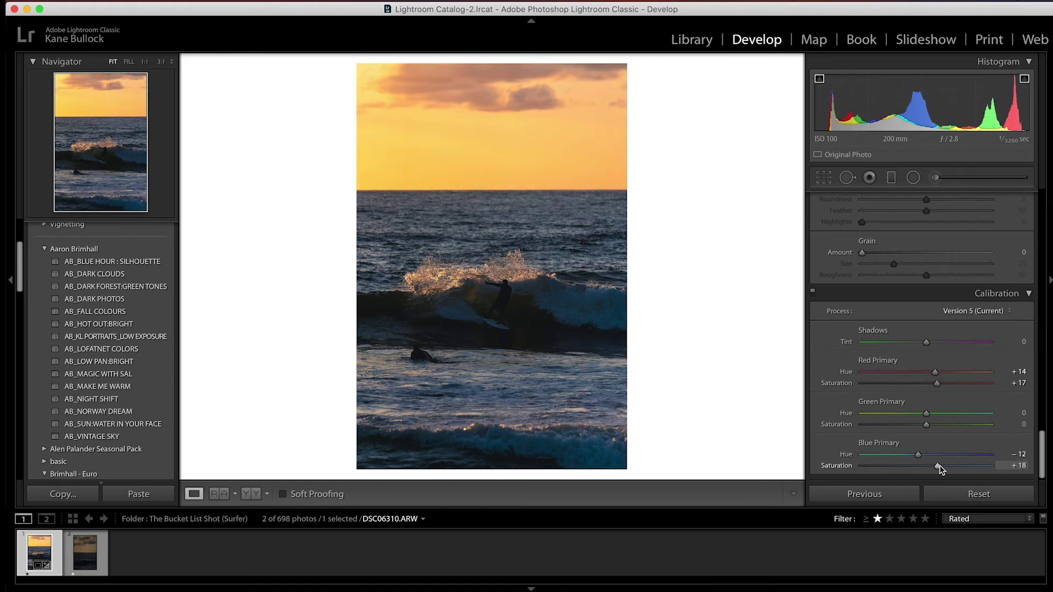
Add a tilted radial filter around the wave's spray with Clarity 34 and Saturation 20
scroll(942, 383, "up", 20)
scroll(944, 308, "down", 1)
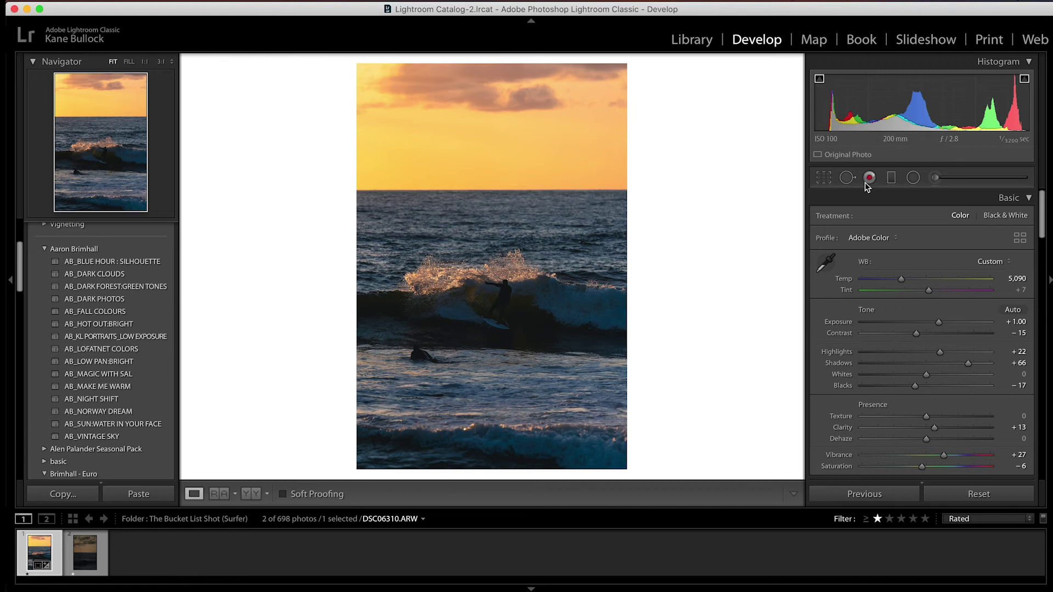
left_click(914, 177)
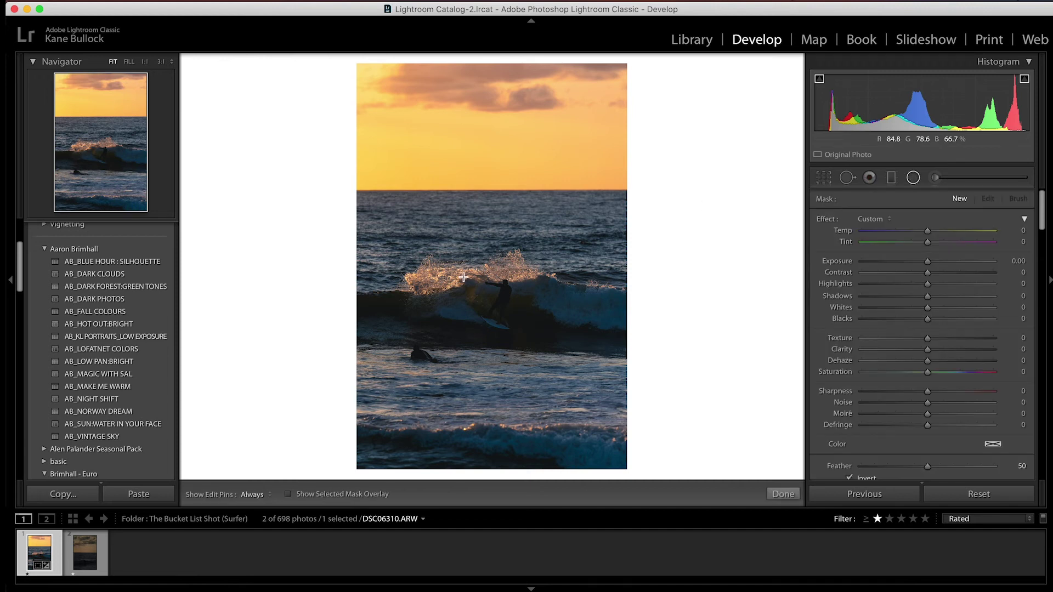
mouse_move(490, 277)
left_mouse_down()
mouse_move(539, 298)
mouse_move(476, 269)
left_mouse_up()
left_click_drag(396, 271, 396, 286)
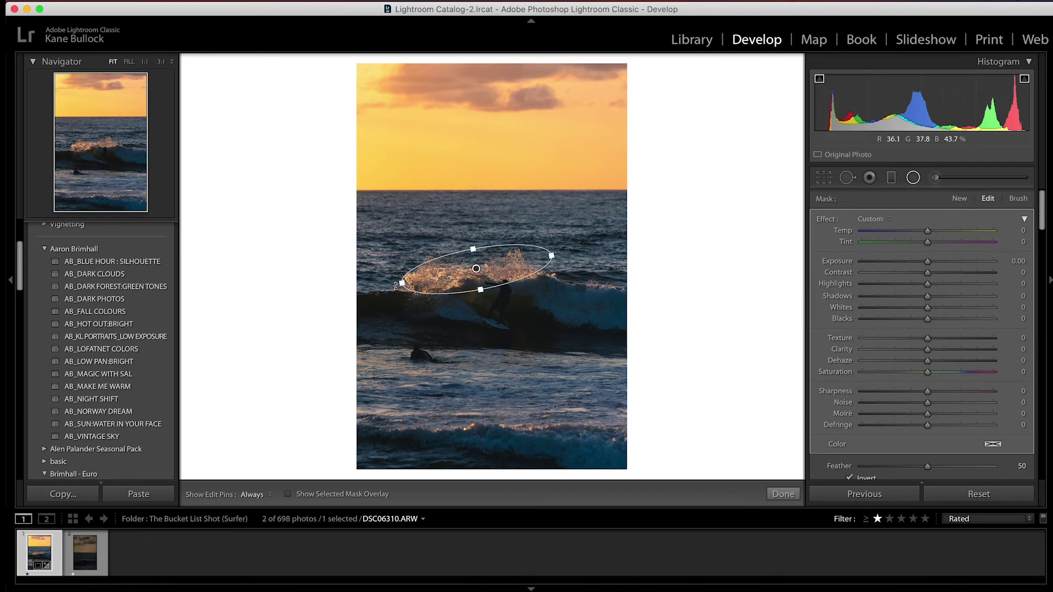
left_click_drag(465, 274, 460, 240)
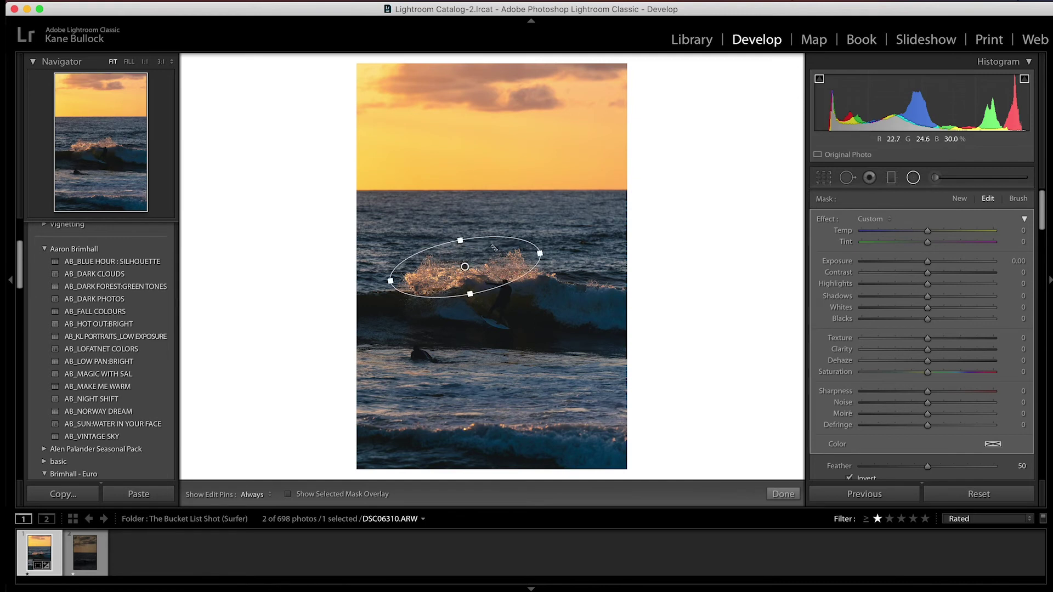
left_click_drag(481, 276, 484, 280)
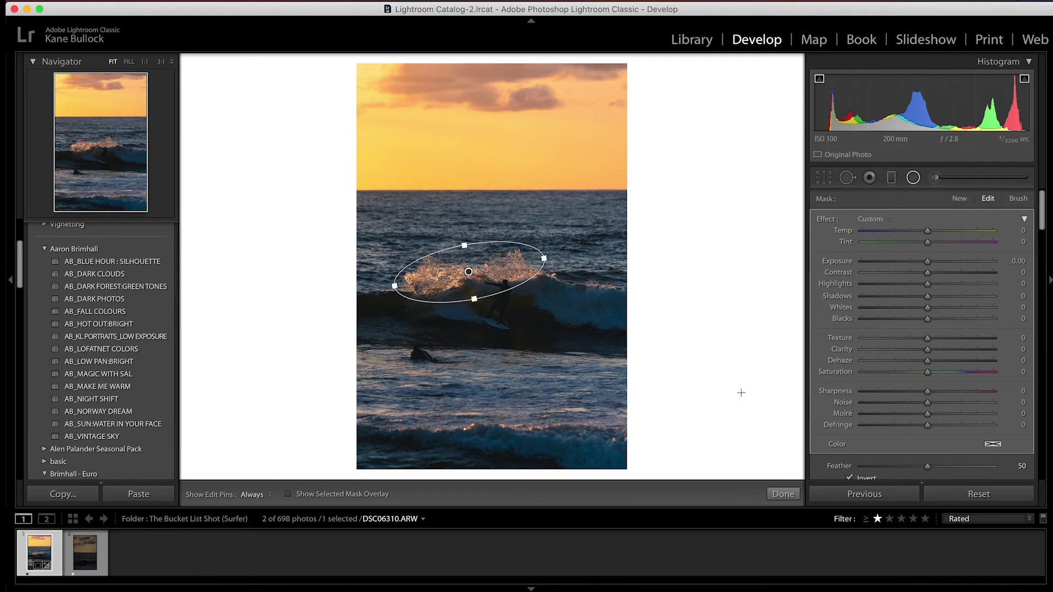
left_click_drag(939, 350, 941, 373)
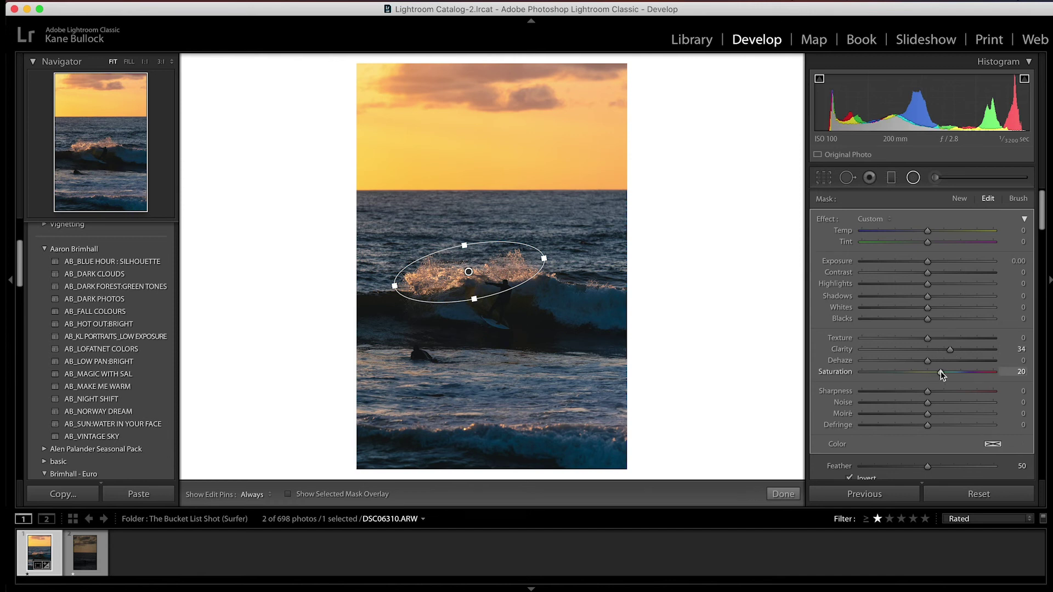
key("shift+m")
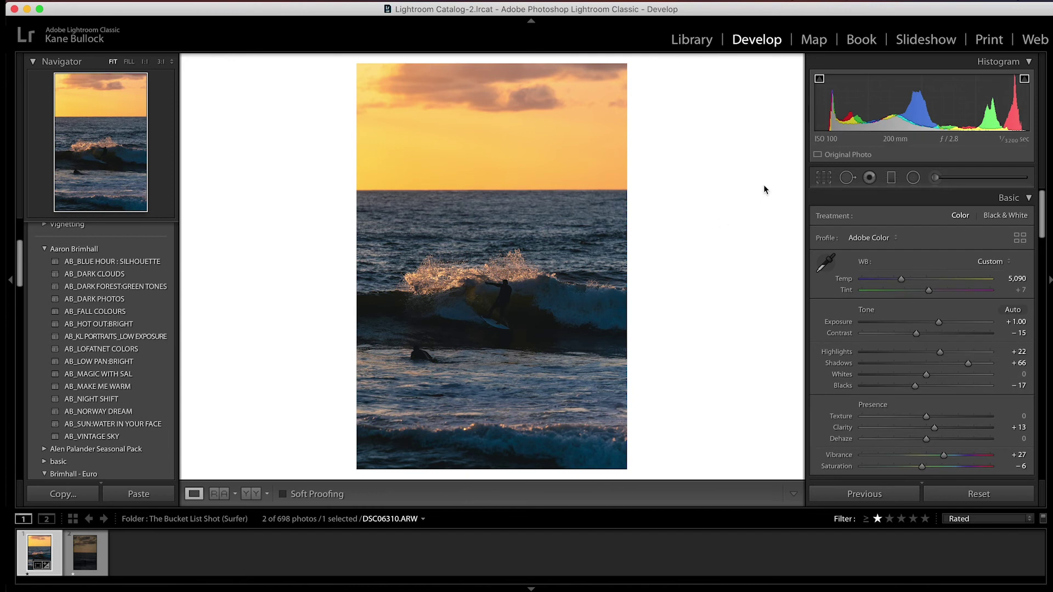
Crop the photo to the 4 x 5 / 8 x 10 aspect ratio and reposition it around the surfer
left_click(824, 178)
left_click(874, 221)
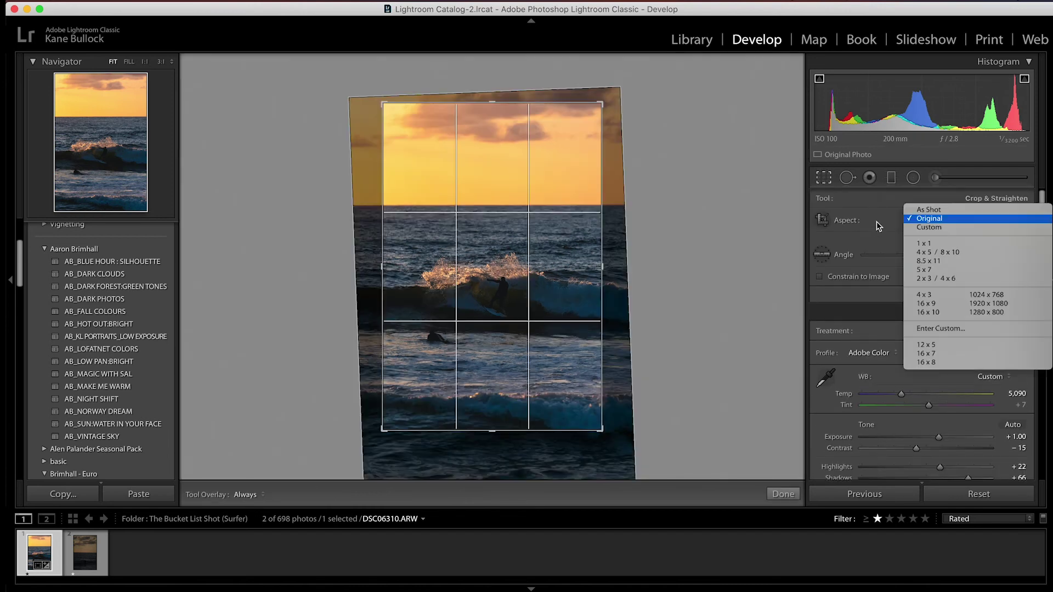
left_click(931, 255)
left_click_drag(473, 305, 489, 322)
key("Return")
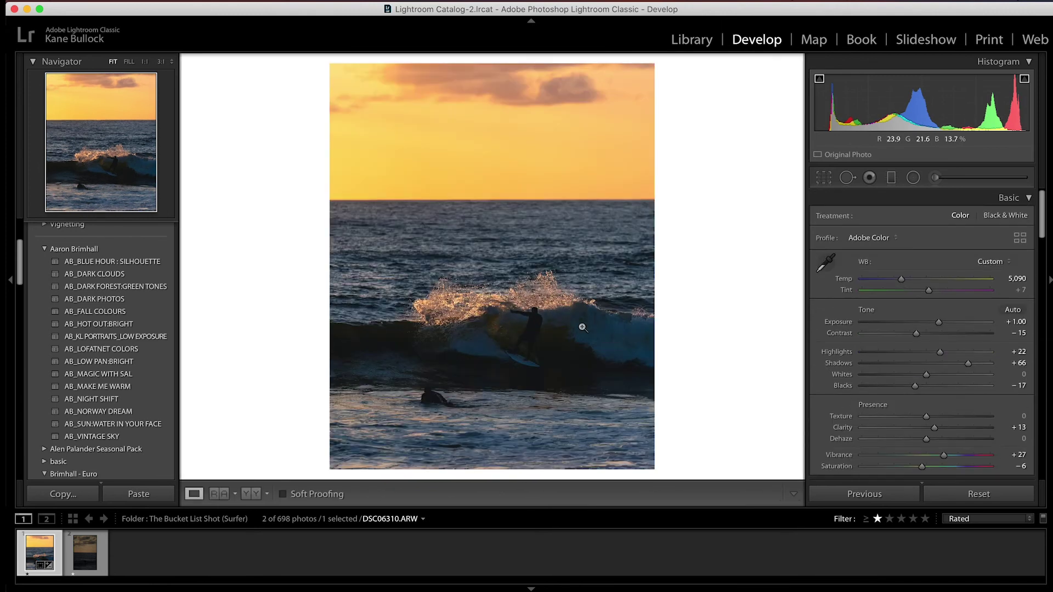
Clone out the second person in the water using nearby water as the source, and add a clone spot in the foreground water
left_click(845, 178)
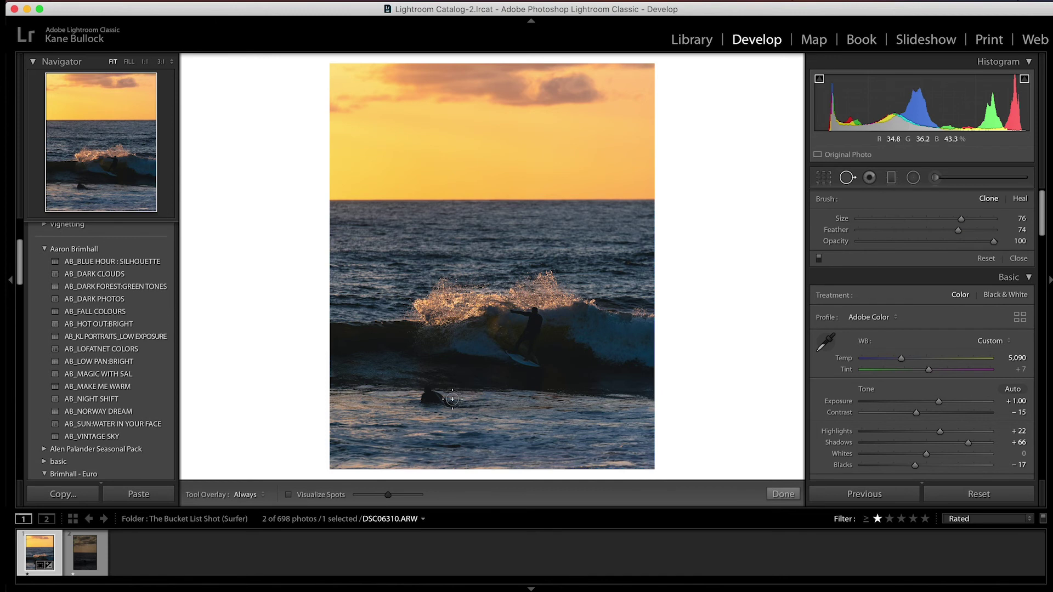
left_click_drag(452, 399, 435, 401)
mouse_move(462, 404)
left_mouse_down()
mouse_move(519, 416)
mouse_move(416, 426)
mouse_move(388, 408)
left_mouse_up()
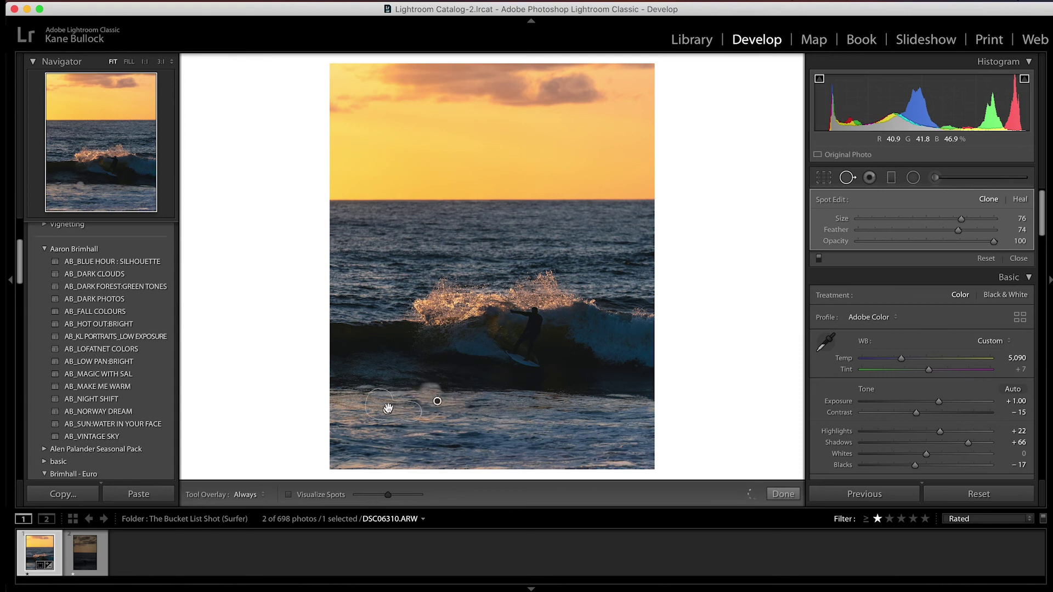
left_click(473, 422)
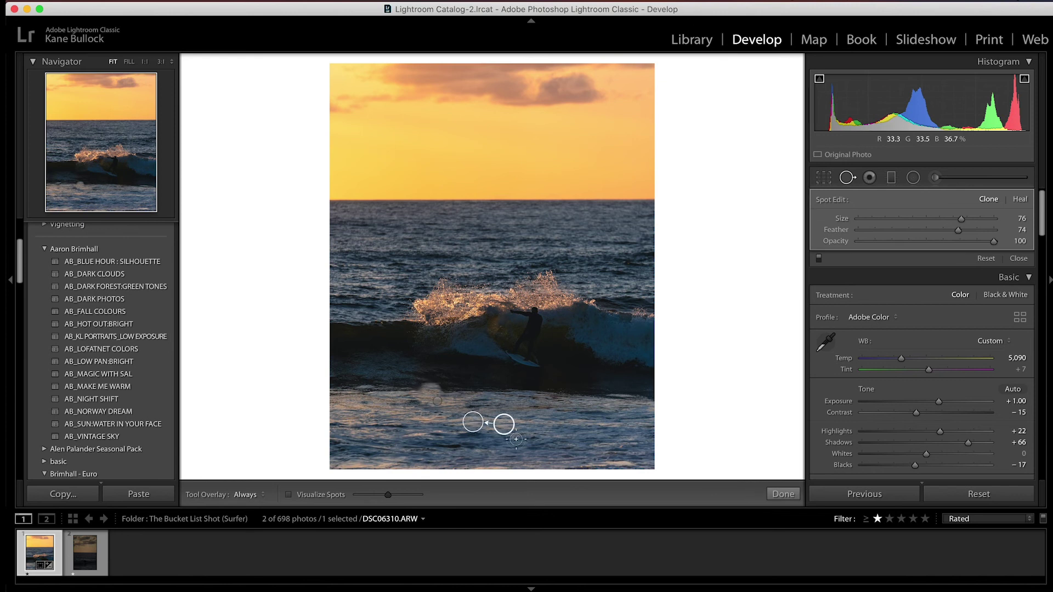